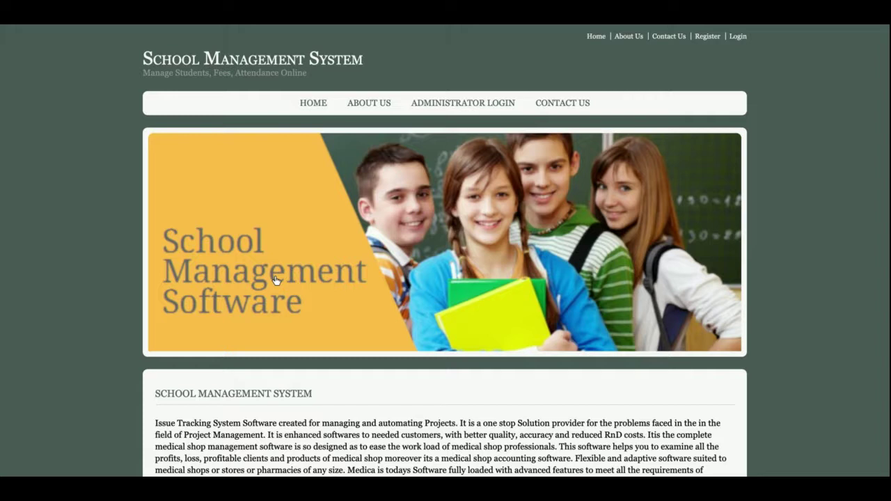
# Browse the Home and About Us pages, then log in as administrator with the autofilled credentials
pyautogui.scroll(-5, 276, 280)
pyautogui.scroll(5, 276, 277)
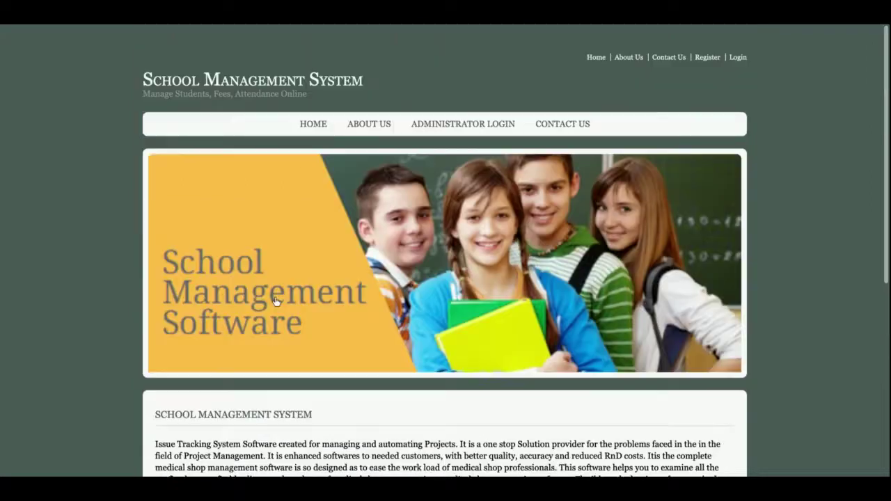
pyautogui.scroll(1, 318, 210)
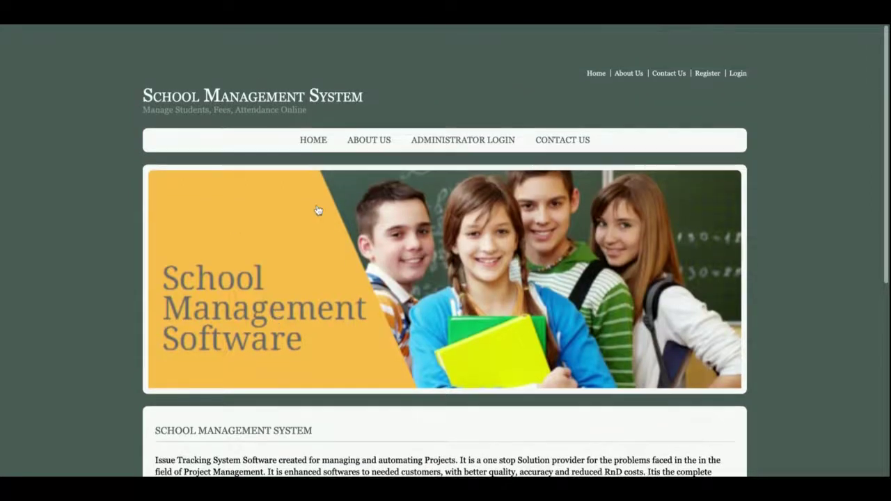
pyautogui.scroll(-1, 318, 210)
pyautogui.click(368, 105)
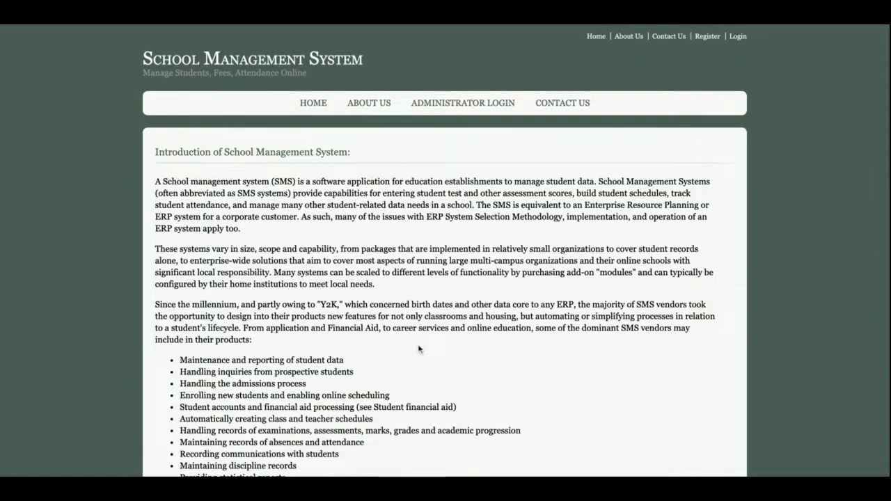
pyautogui.scroll(-5, 420, 352)
pyautogui.scroll(5, 420, 351)
pyautogui.click(453, 103)
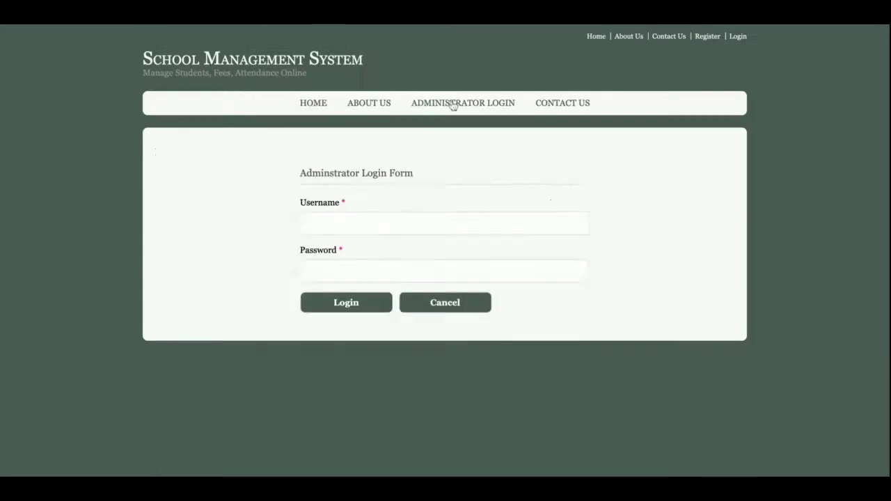
pyautogui.click(346, 304)
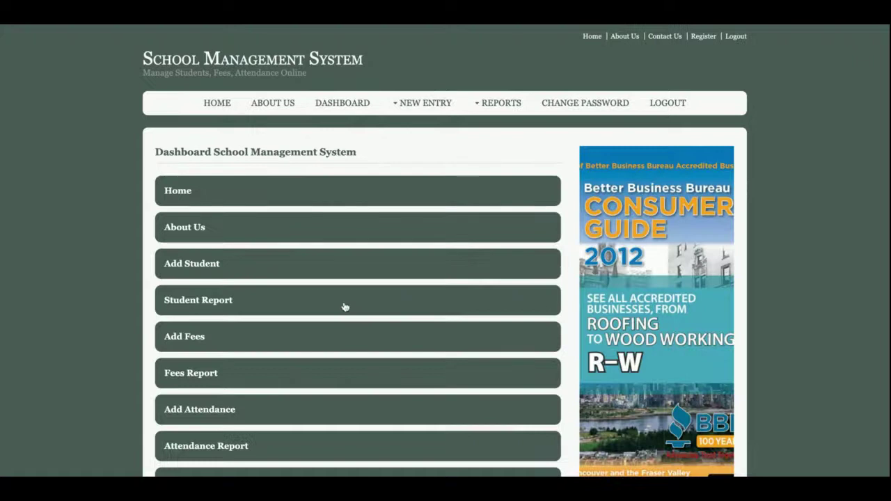
pyautogui.scroll(-1, 446, 279)
pyautogui.scroll(1, 445, 278)
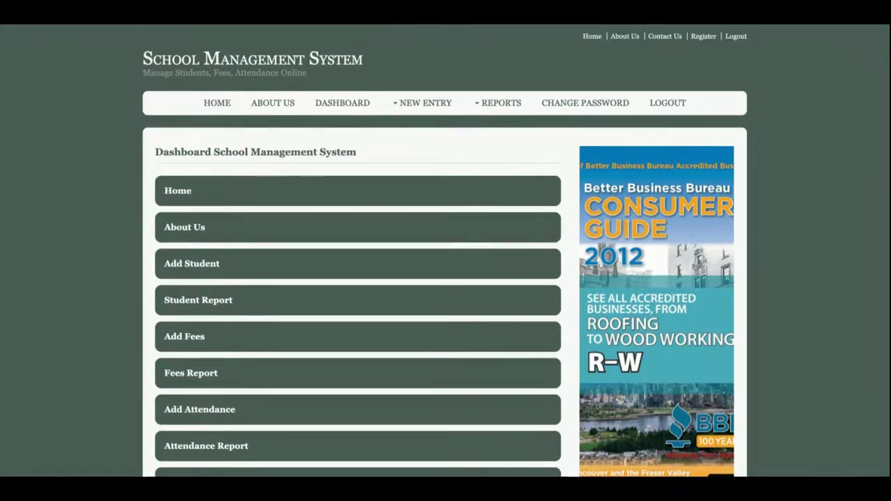
pyautogui.scroll(-2, 213, 248)
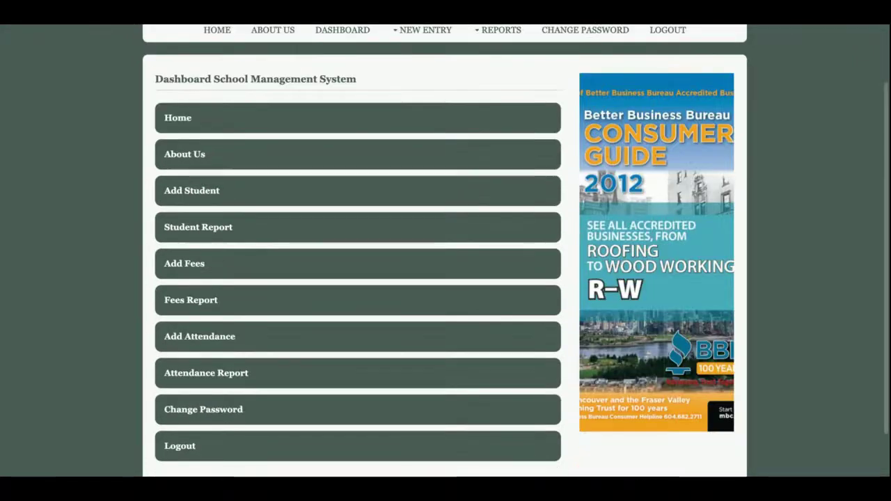
pyautogui.scroll(2, 212, 247)
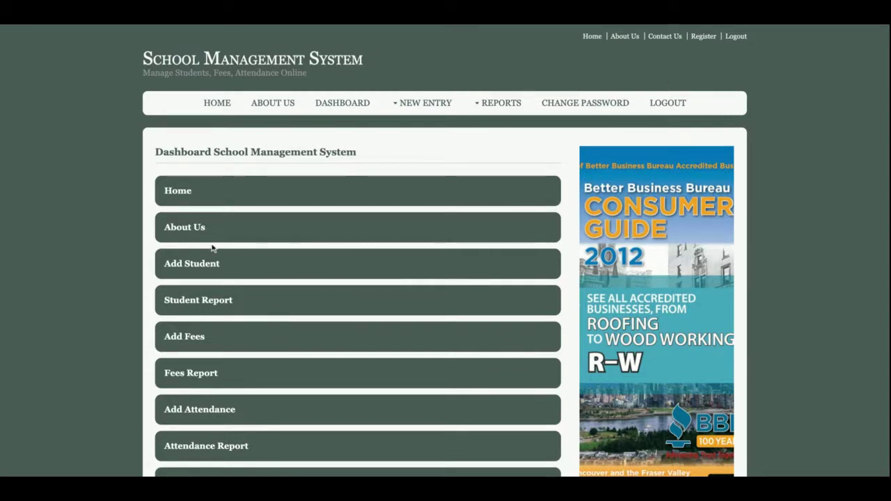
pyautogui.scroll(-1, 193, 346)
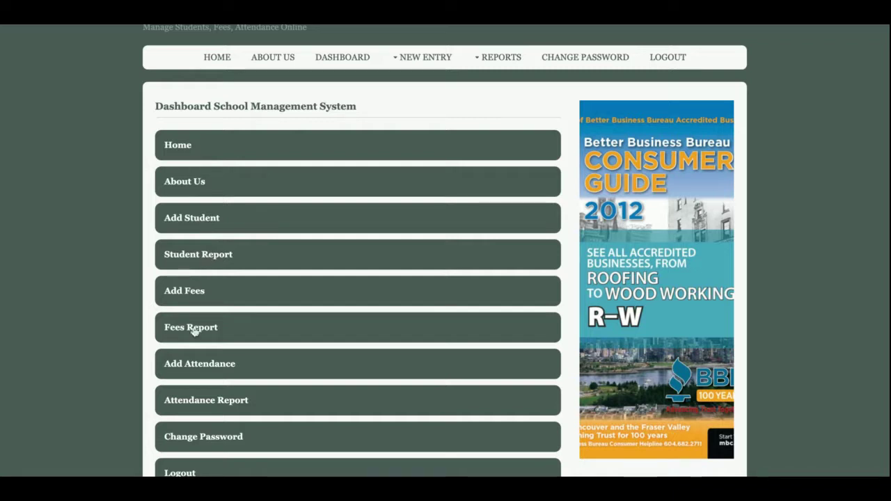
pyautogui.scroll(-2, 194, 332)
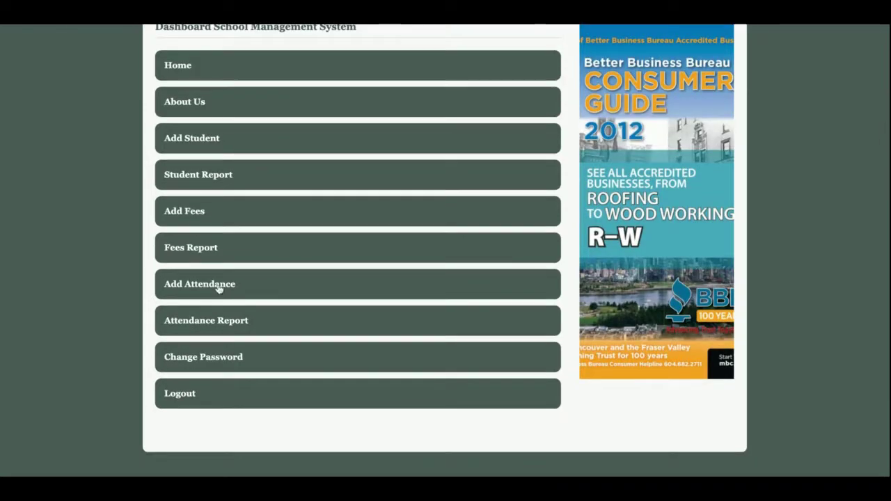
pyautogui.scroll(3, 220, 326)
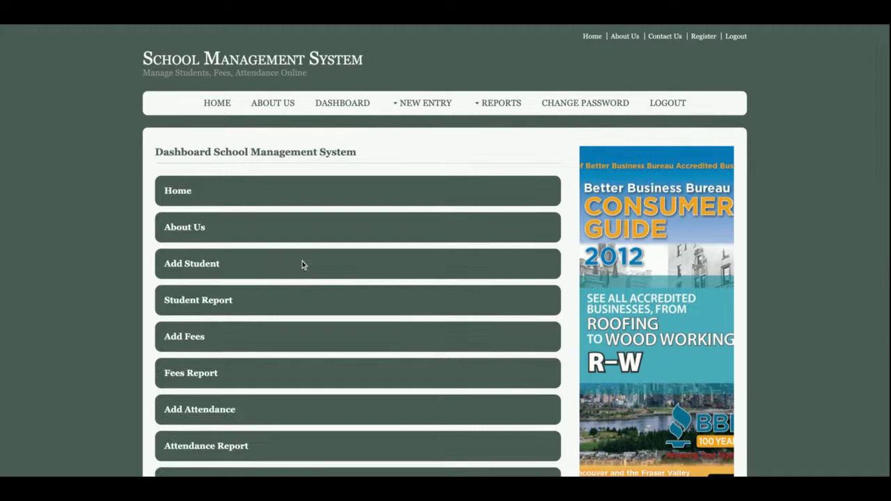
pyautogui.moveTo(509, 106)
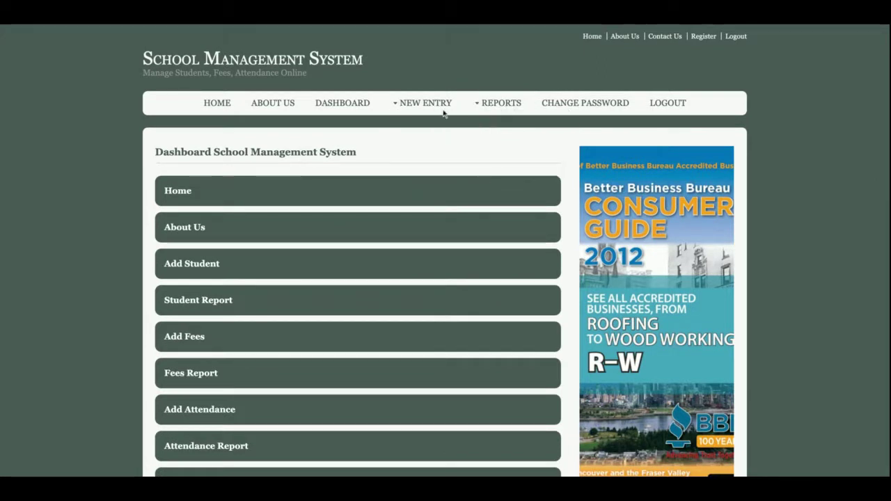
pyautogui.scroll(-1, 284, 427)
pyautogui.scroll(1, 400, 163)
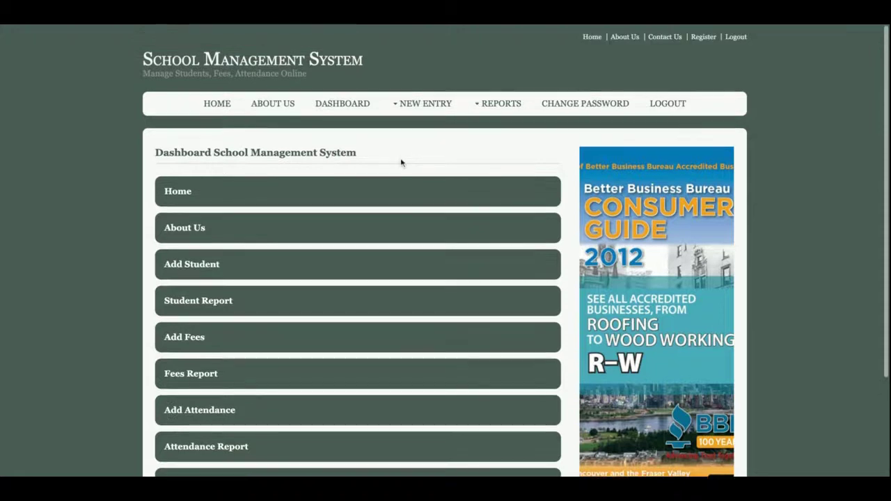
# Visit the Home and About Us pages, then return to the dashboard
pyautogui.click(218, 106)
pyautogui.click(284, 105)
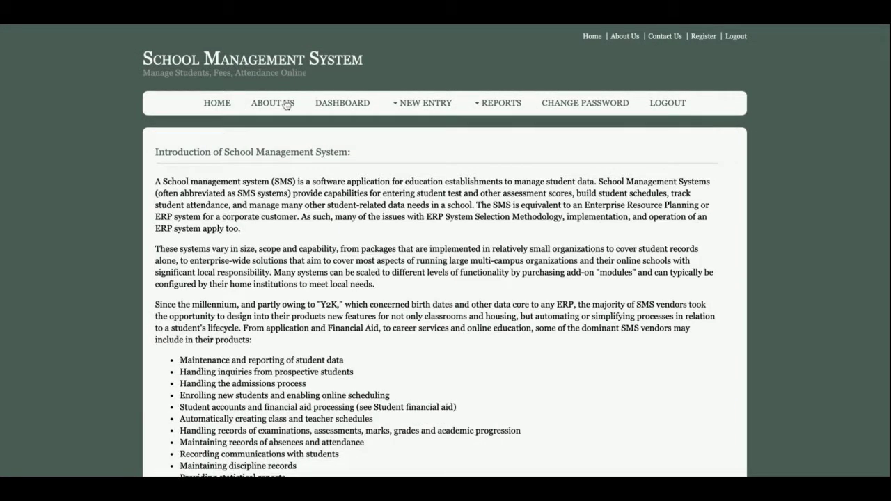
pyautogui.click(341, 111)
# View the blank Add Student registration form, then switch to the Add Fees payment form
pyautogui.moveTo(423, 105)
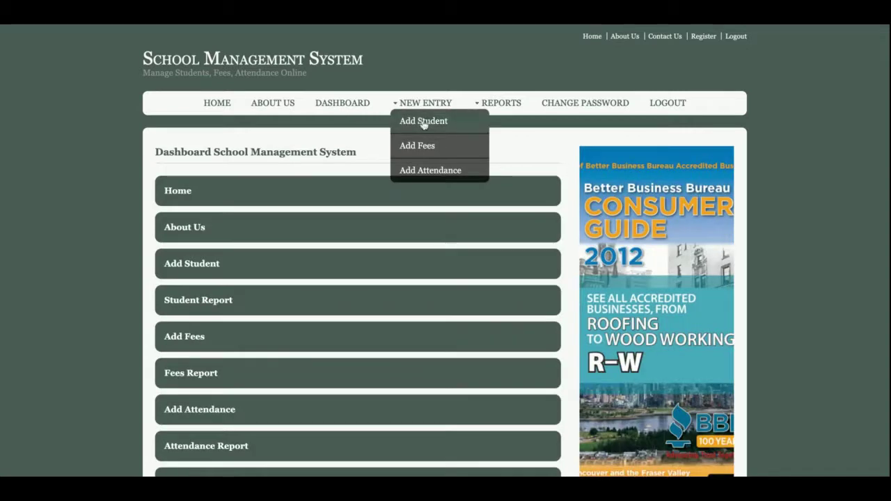
pyautogui.click(423, 122)
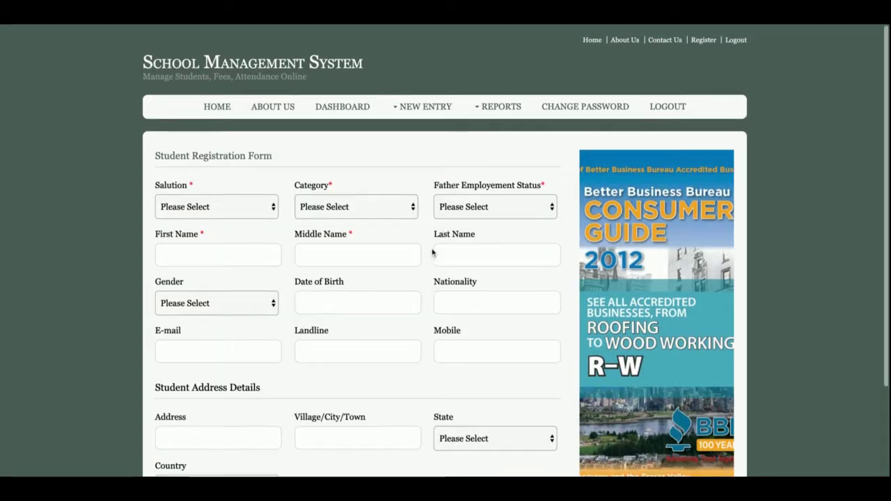
pyautogui.scroll(-2, 432, 253)
pyautogui.scroll(2, 432, 253)
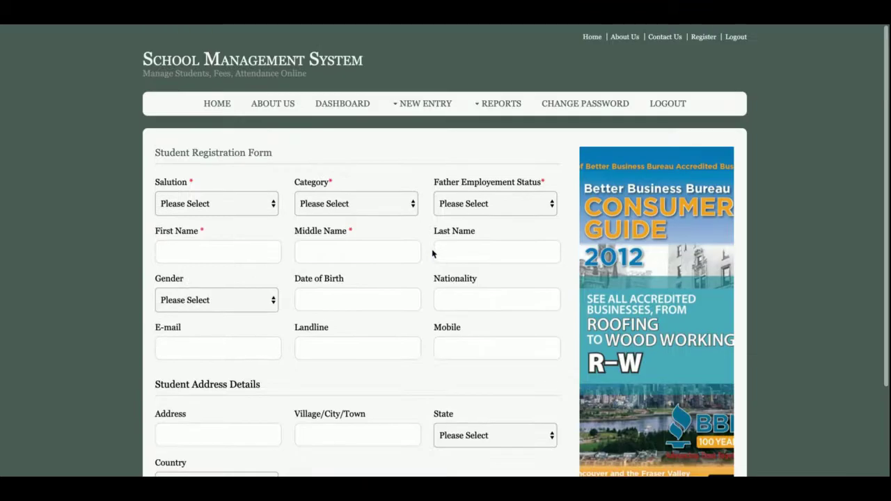
pyautogui.scroll(-2, 431, 252)
pyautogui.scroll(2, 432, 229)
pyautogui.moveTo(422, 104)
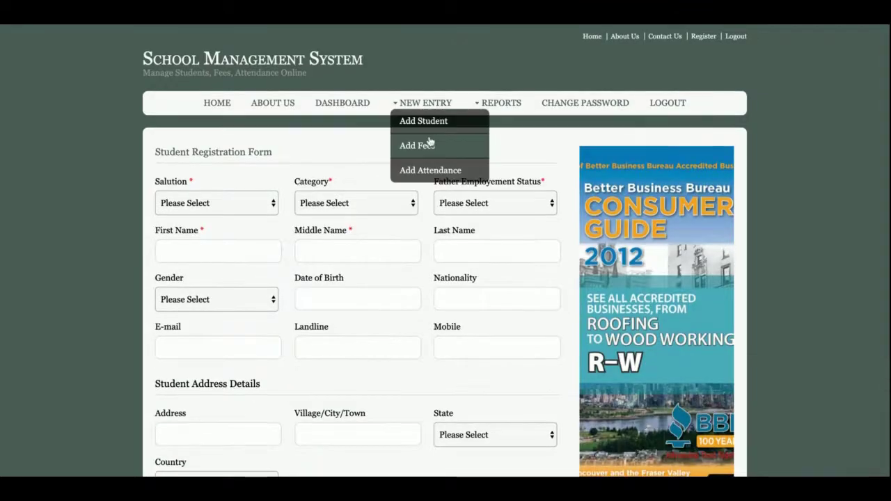
pyautogui.click(429, 143)
# On the fees payment form, select roll number 1003 and the month April
pyautogui.scroll(-1, 394, 219)
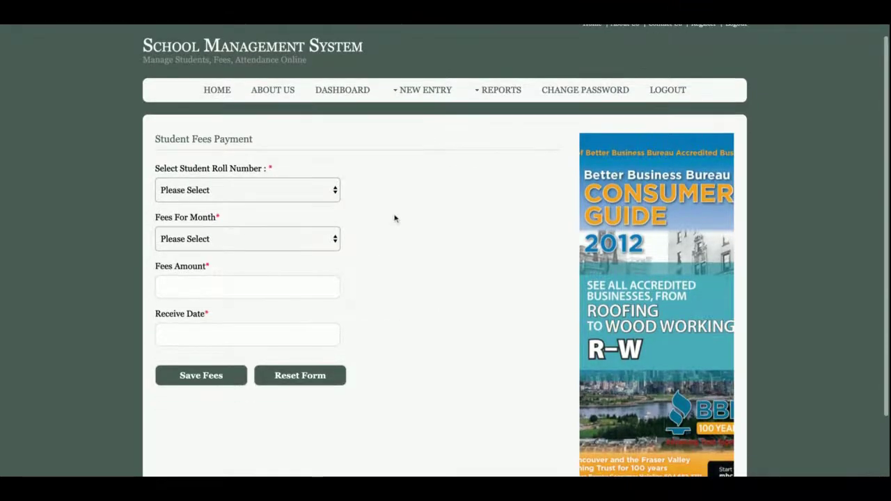
pyautogui.scroll(-1, 394, 218)
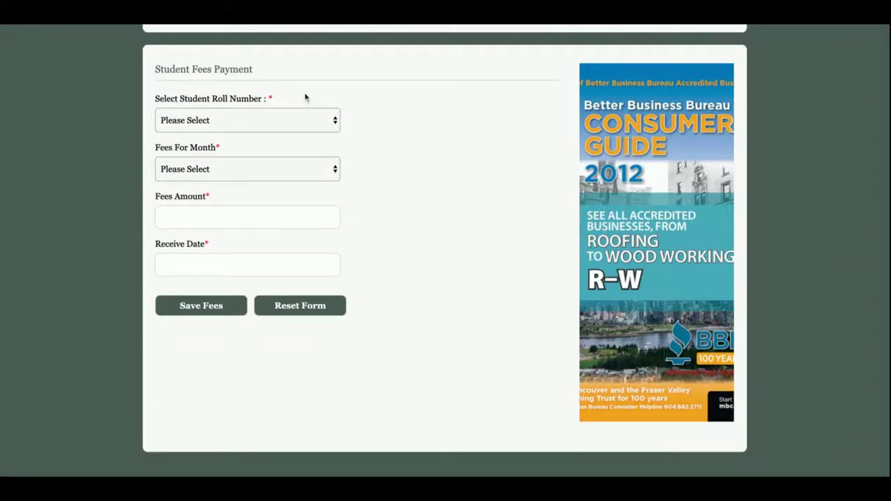
pyautogui.click(303, 120)
pyautogui.click(253, 116)
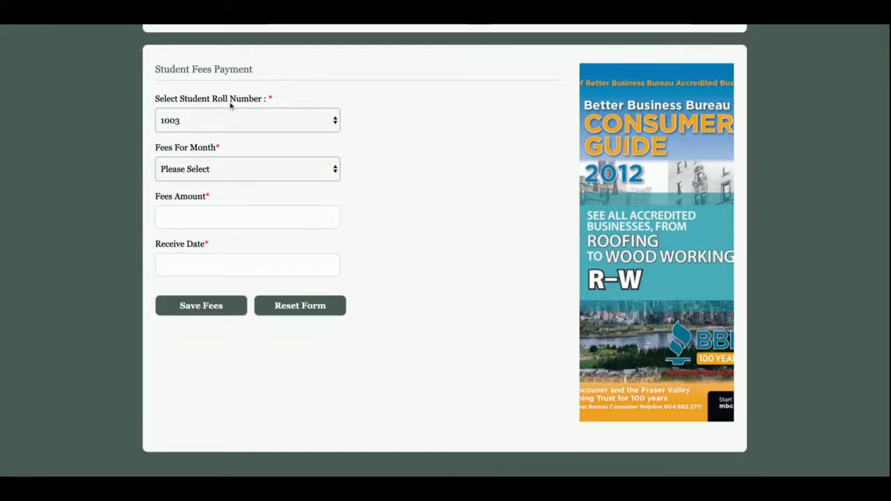
pyautogui.click(256, 169)
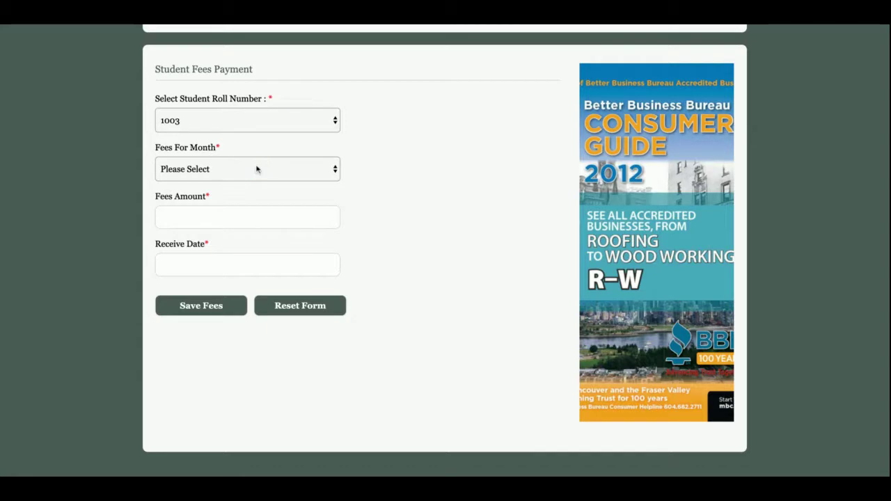
pyautogui.click(239, 221)
pyautogui.scroll(2, 239, 223)
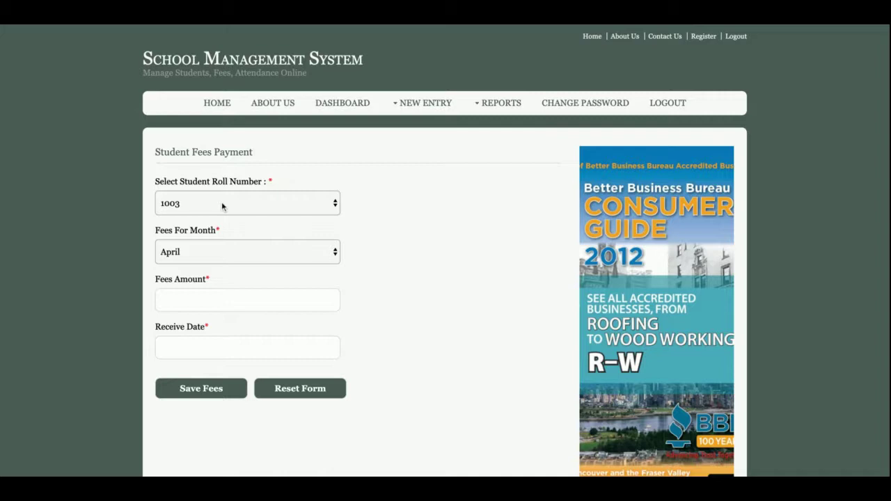
pyautogui.click(422, 102)
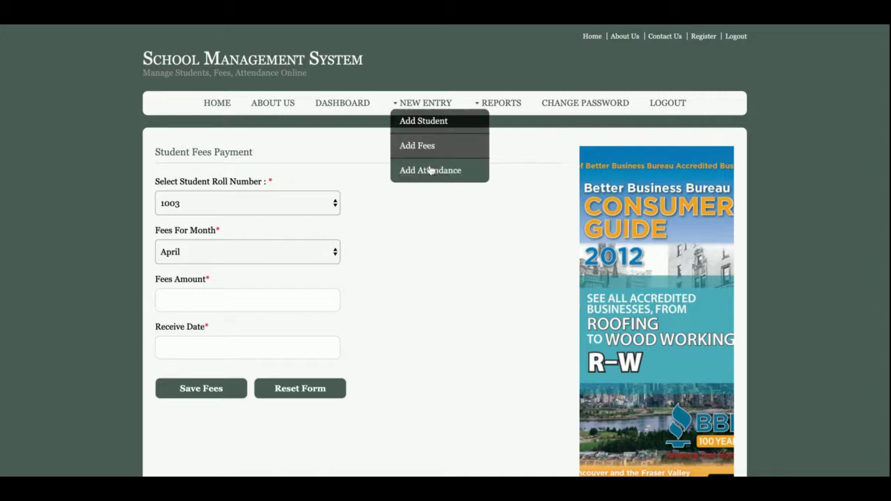
# In the attendance form, choose student 1007 and the date 14 November,2019
pyautogui.click(431, 171)
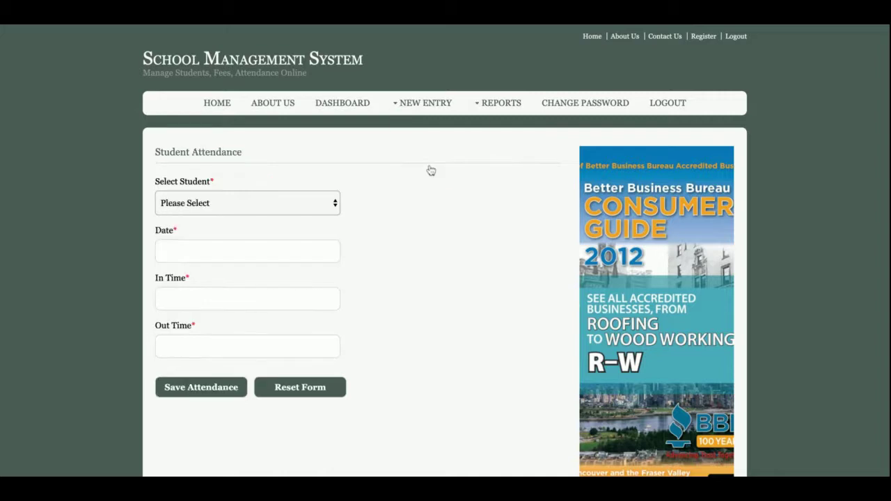
pyautogui.click(259, 209)
pyautogui.click(300, 254)
pyautogui.click(299, 254)
pyautogui.click(238, 333)
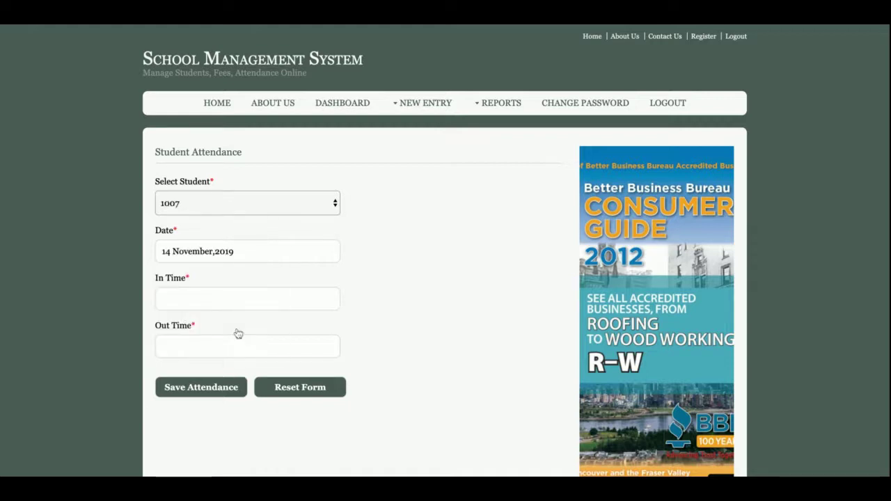
# Cycle through the blank attendance, student registration and fees forms, then open the Reports menu
pyautogui.click(423, 103)
pyautogui.click(415, 171)
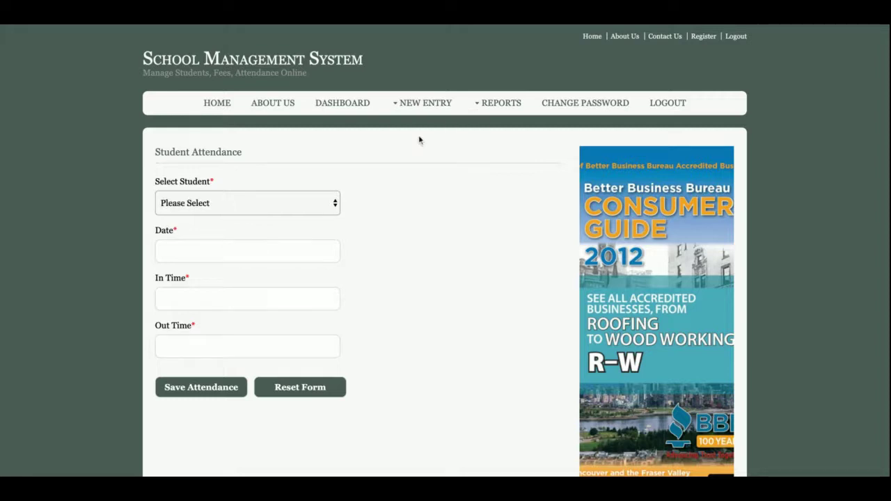
pyautogui.click(426, 124)
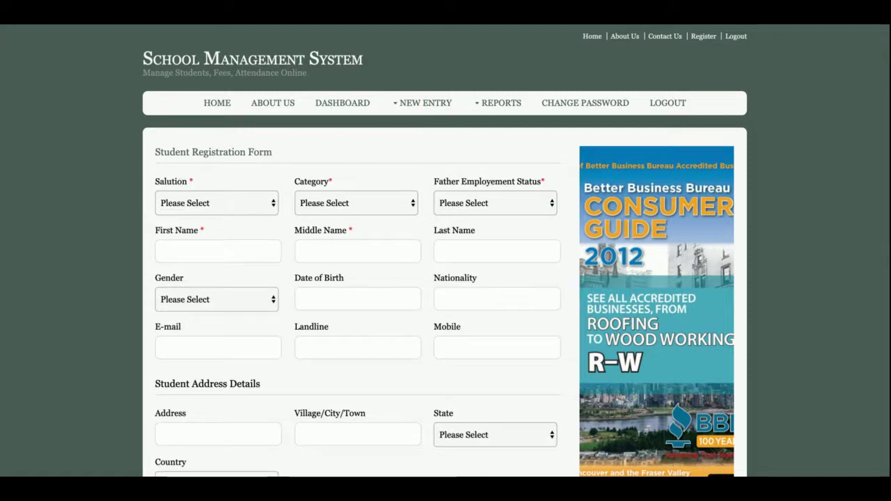
pyautogui.scroll(-1, 363, 288)
pyautogui.scroll(1, 390, 195)
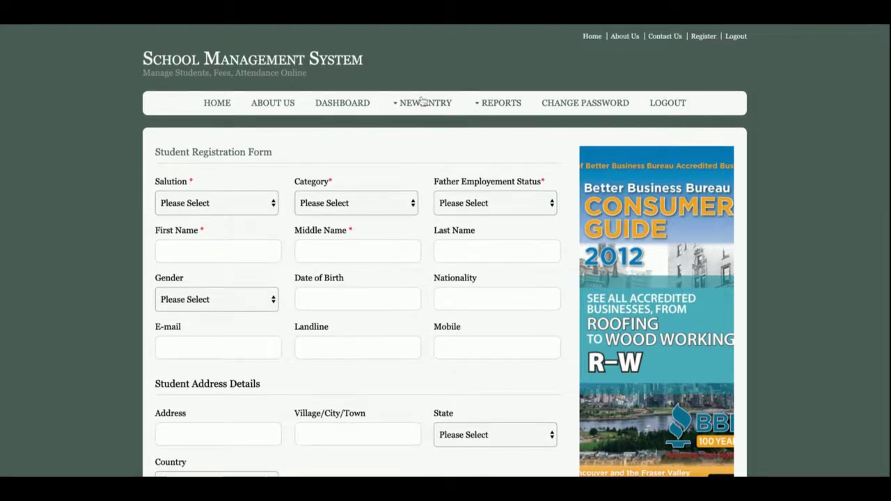
pyautogui.click(422, 104)
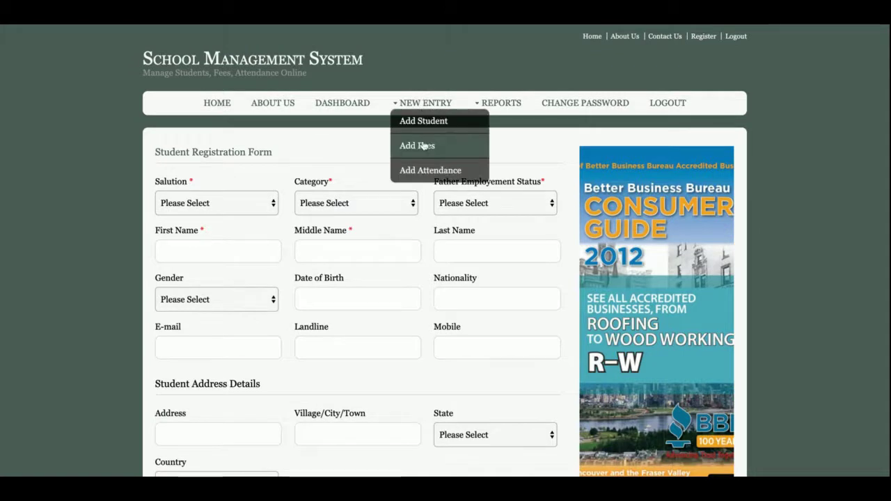
pyautogui.click(422, 146)
pyautogui.click(422, 103)
pyautogui.click(437, 173)
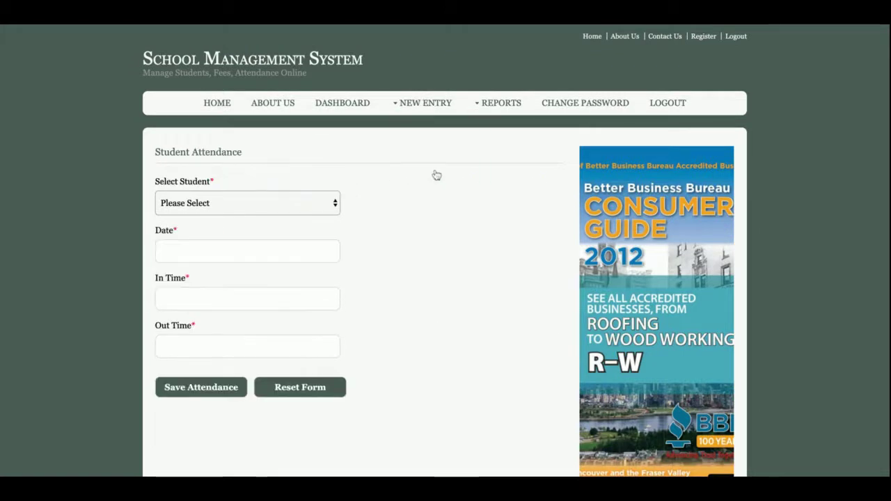
pyautogui.click(498, 103)
# From the Student Report, edit and re-save student 1001's record
pyautogui.click(508, 123)
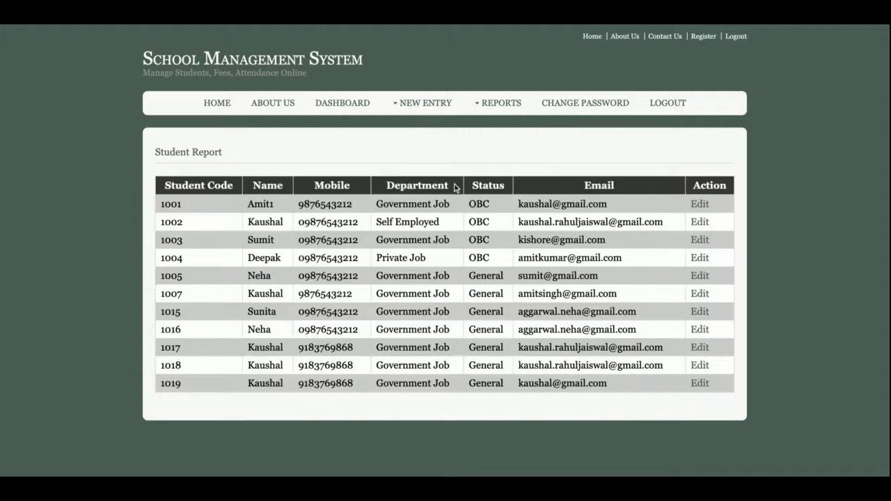
pyautogui.scroll(-1, 451, 255)
pyautogui.scroll(1, 450, 255)
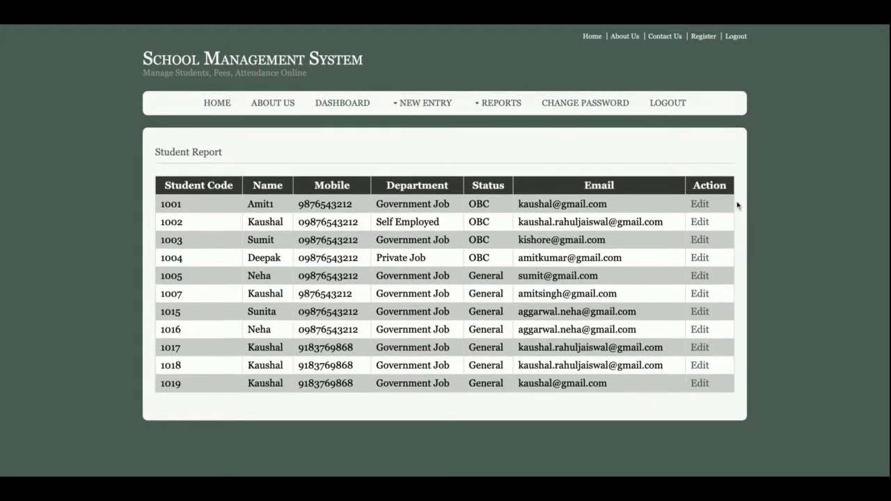
pyautogui.click(699, 204)
pyautogui.scroll(-2, 484, 232)
pyautogui.scroll(1, 347, 320)
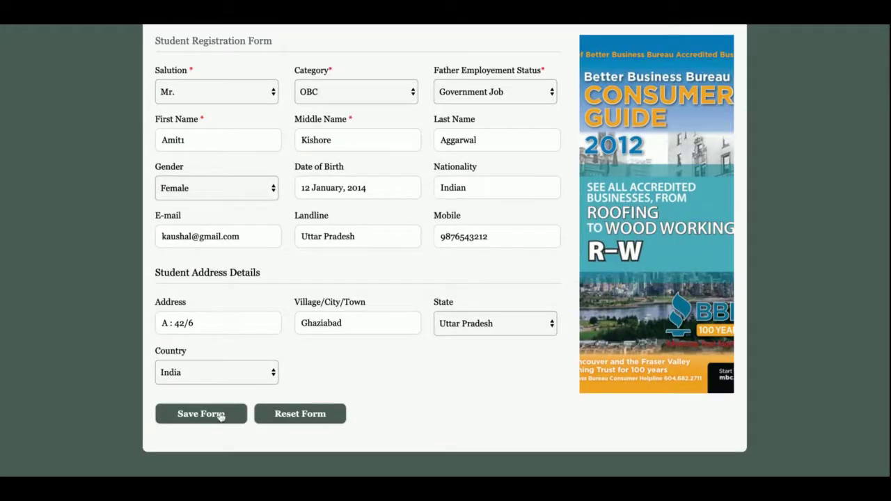
pyautogui.click(220, 414)
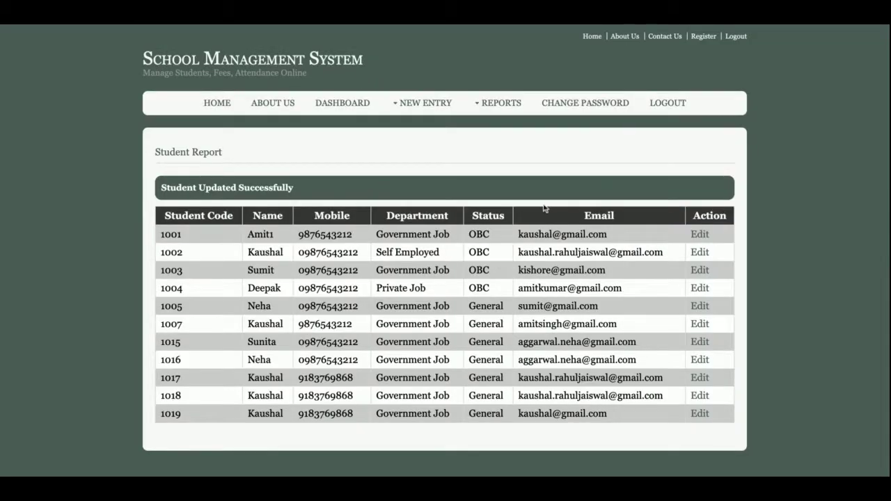
# From the Fees Report, edit and re-save the first (January) fee record
pyautogui.moveTo(509, 115)
pyautogui.click(511, 146)
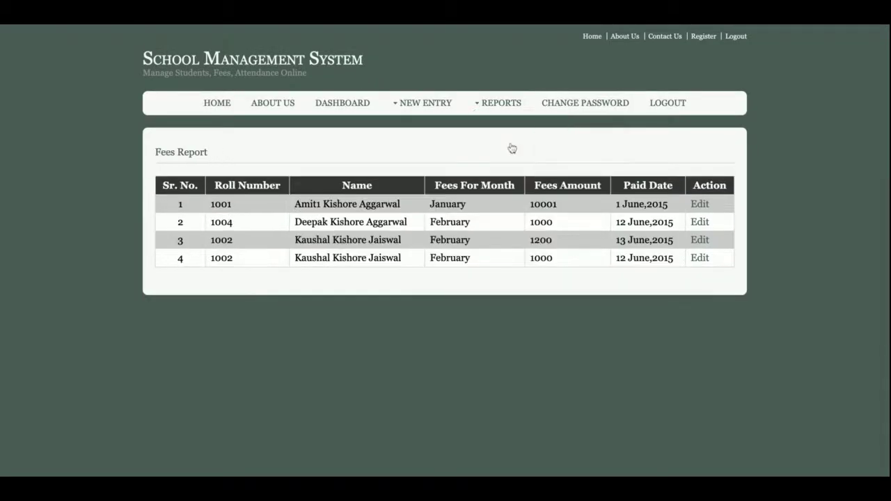
pyautogui.click(700, 204)
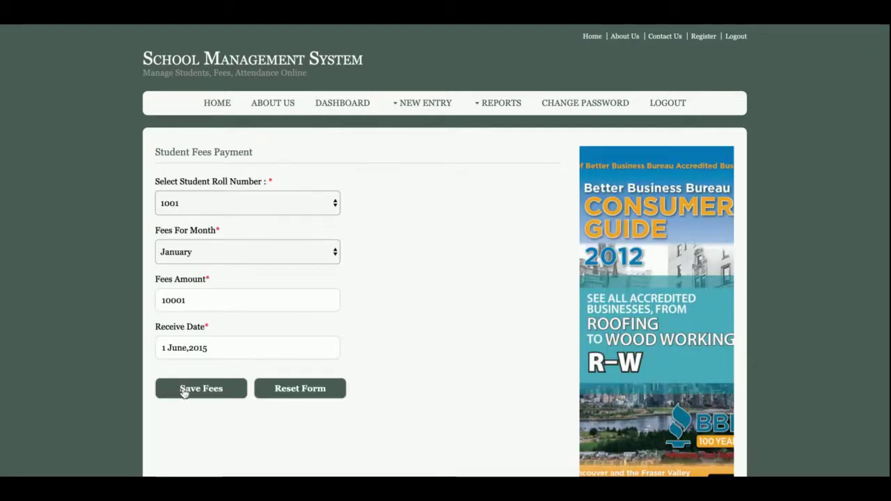
pyautogui.click(183, 388)
# Re-save student 1001's 13 June,2015 attendance record, then open the Change Password form
pyautogui.click(507, 104)
pyautogui.click(506, 170)
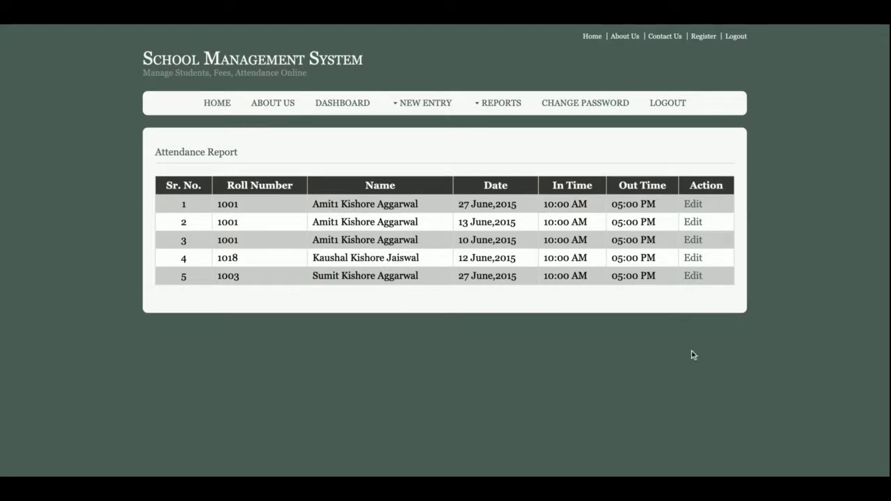
pyautogui.click(698, 231)
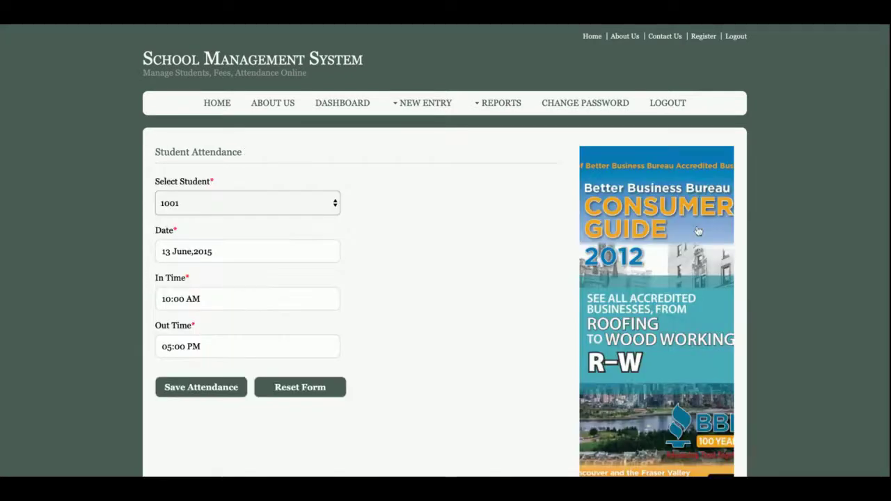
pyautogui.click(201, 388)
pyautogui.click(579, 103)
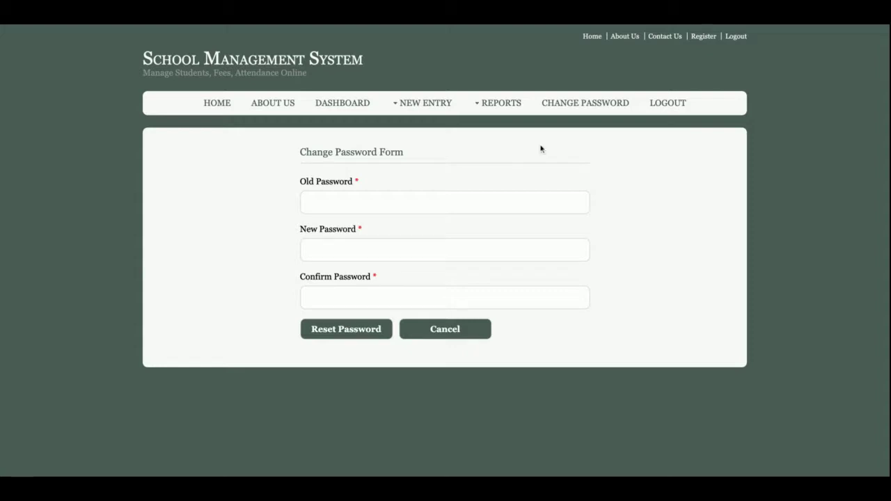
# Log out, log back in as administrator, log out again, and open Contact Us
pyautogui.click(678, 106)
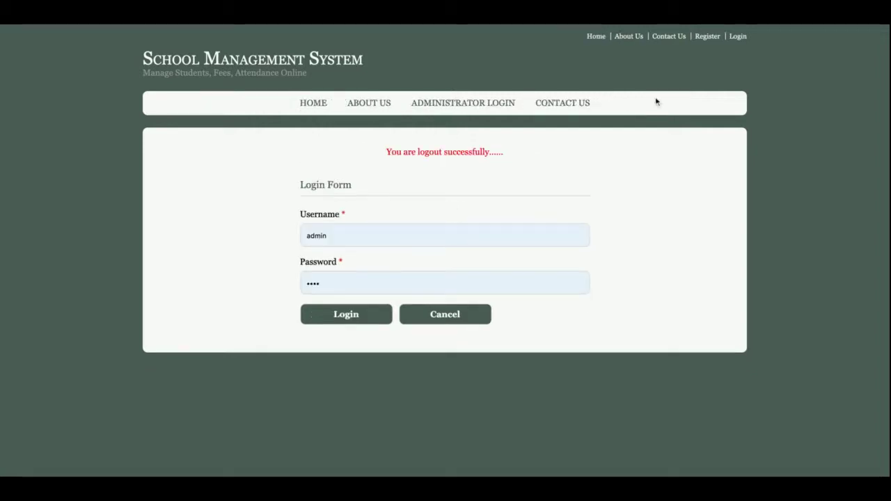
pyautogui.click(338, 313)
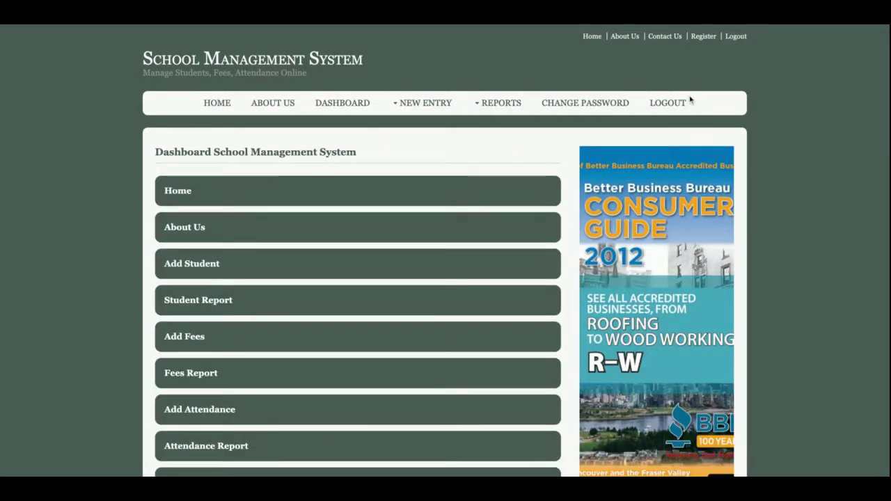
pyautogui.click(667, 102)
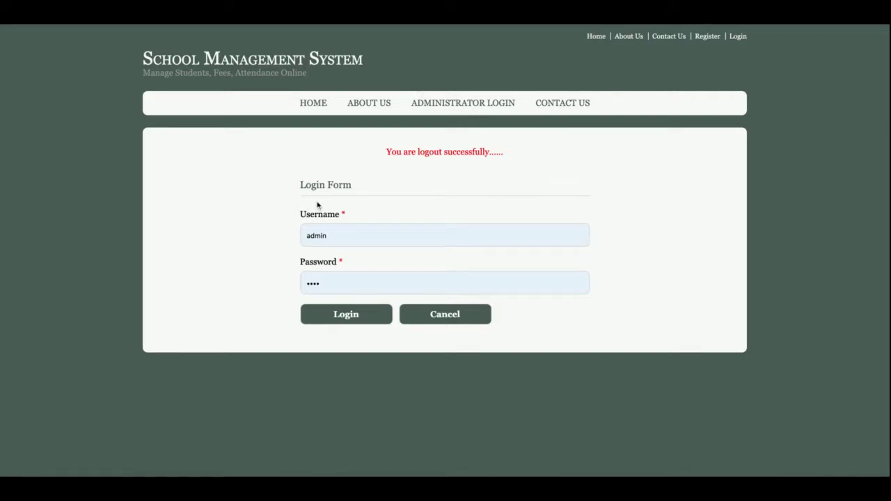
pyautogui.click(550, 109)
# Scroll through the Contact Us form, then go to the Administrator Login page
pyautogui.scroll(-2, 386, 188)
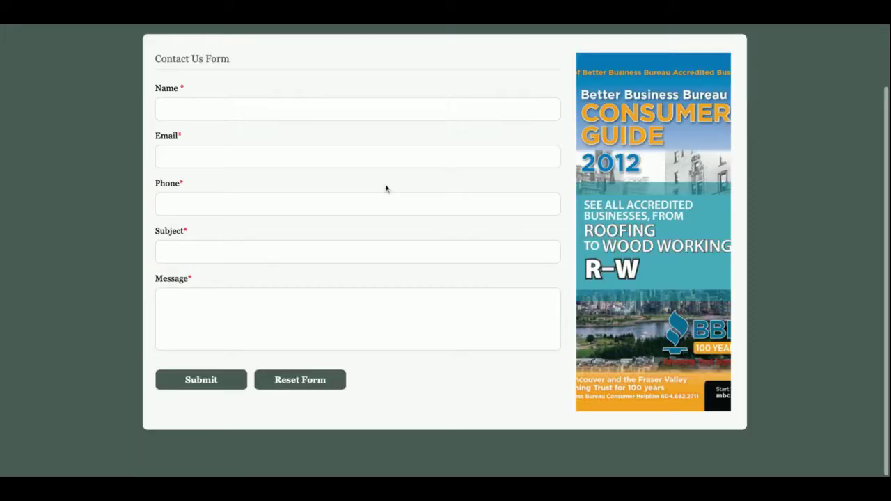
pyautogui.scroll(1, 387, 188)
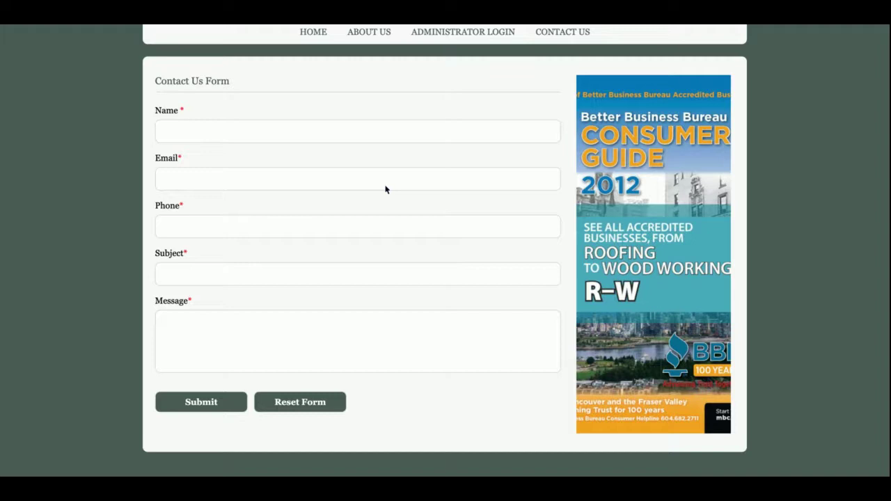
pyautogui.scroll(3, 386, 188)
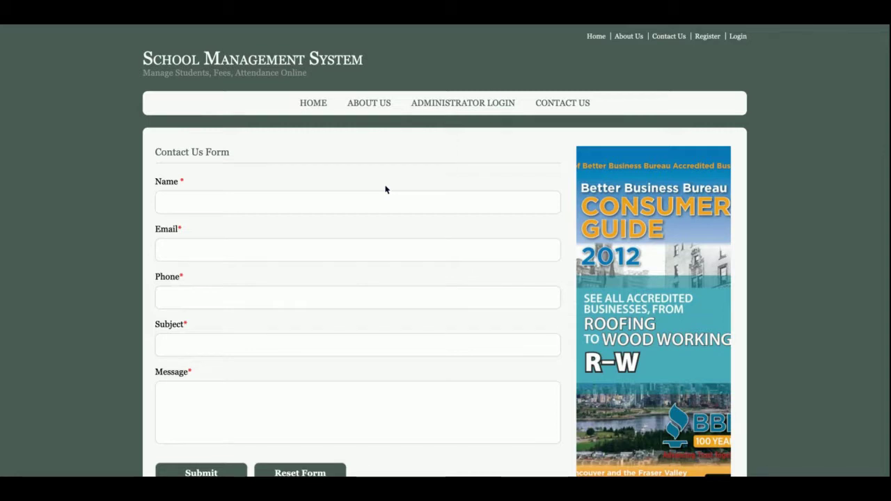
pyautogui.click(478, 104)
# Return to the public Home page with the School Management Software banner
pyautogui.click(309, 105)
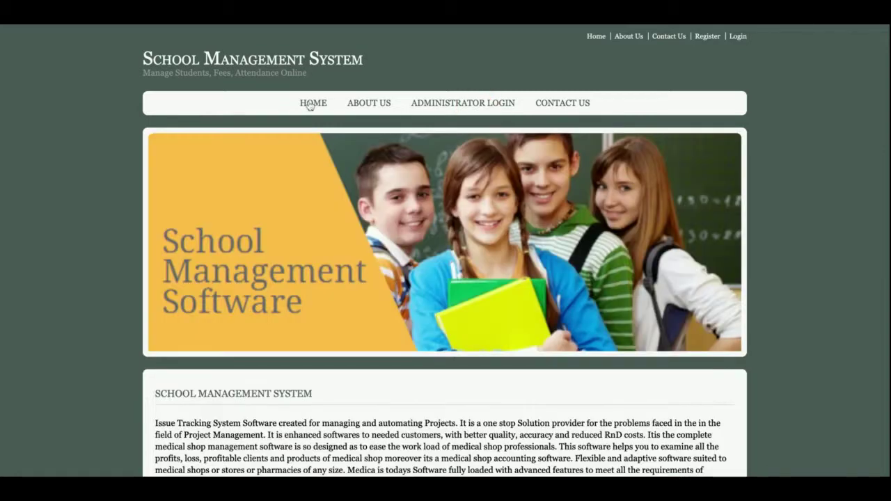